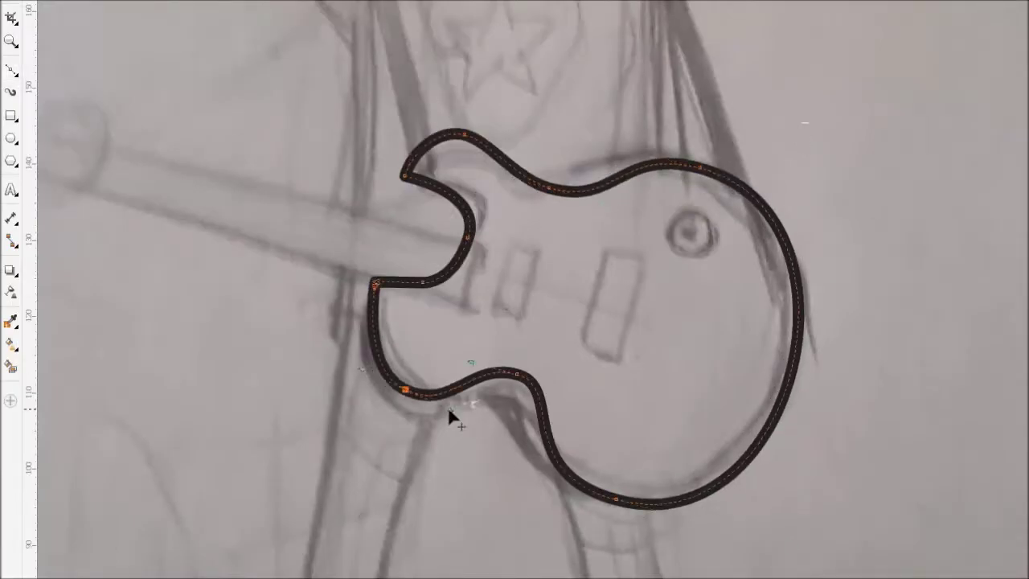
# Zoom in on the sketched guitar body before tracing its outline
pyautogui.scroll(2, 206, 187)
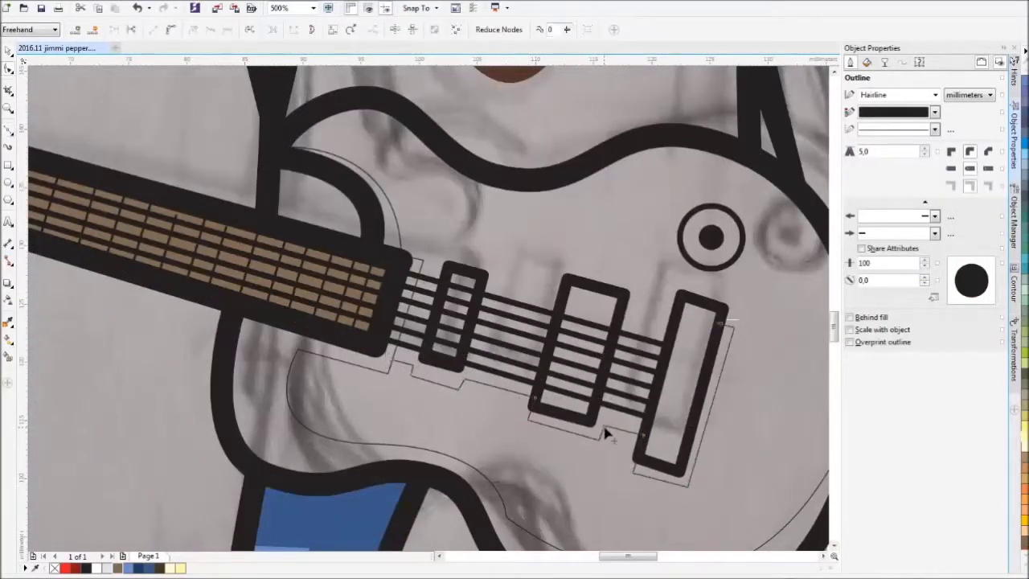
# Remove the outline from the newly filled guitar shape
pyautogui.rightClick(54, 568)
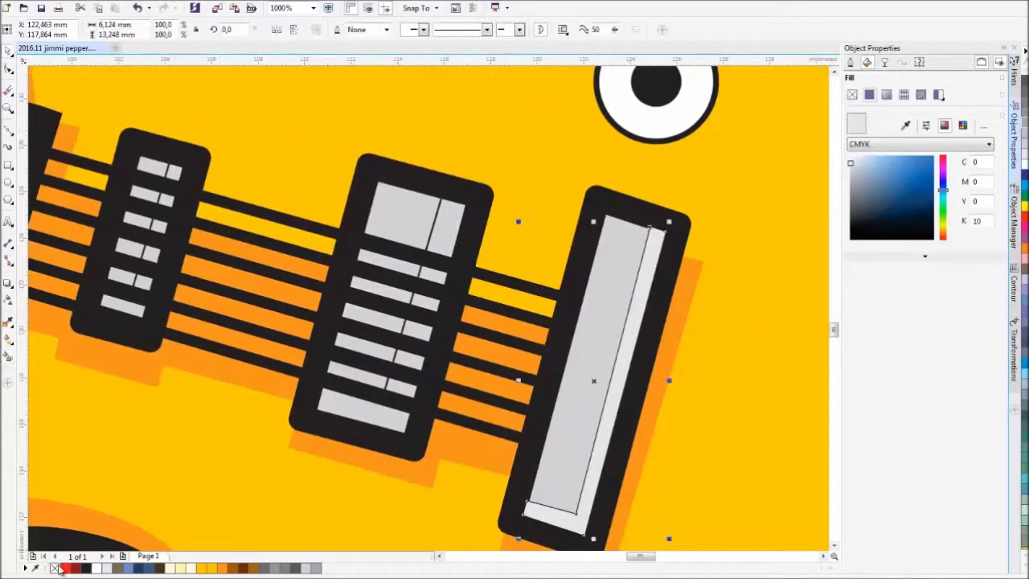
# Darken the strip's fill to mid-grey from the palette
pyautogui.click(74, 568)
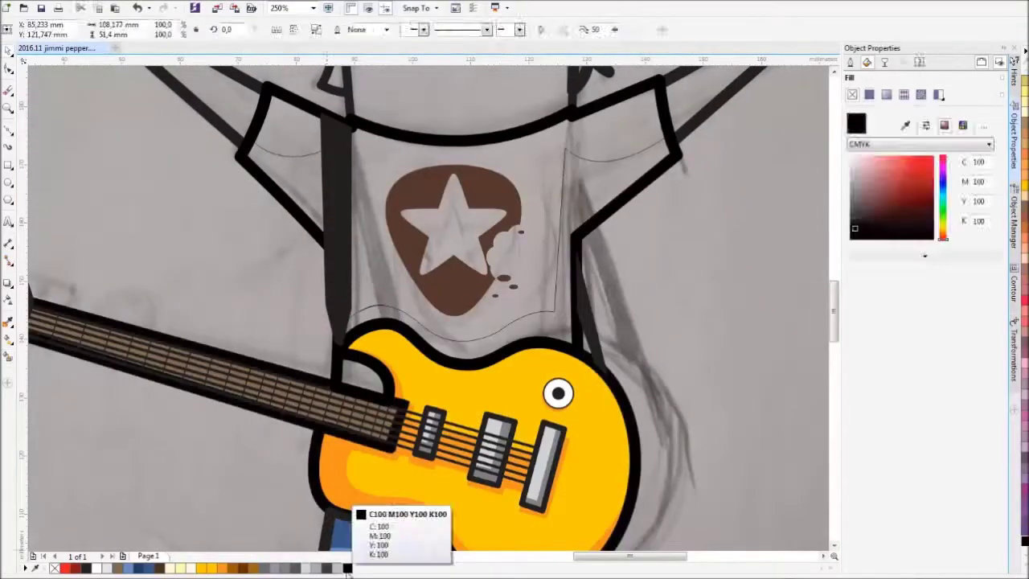
# Zoom in on the shirt and strap area of the cartoon
pyautogui.scroll(2, 482, 441)
# Zoom around the face and switch to the Freehand tool (F5) for touch-ups
pyautogui.scroll(3, 482, 361)
pyautogui.scroll(-5, 450, 321)
pyautogui.scroll(2, 446, 309)
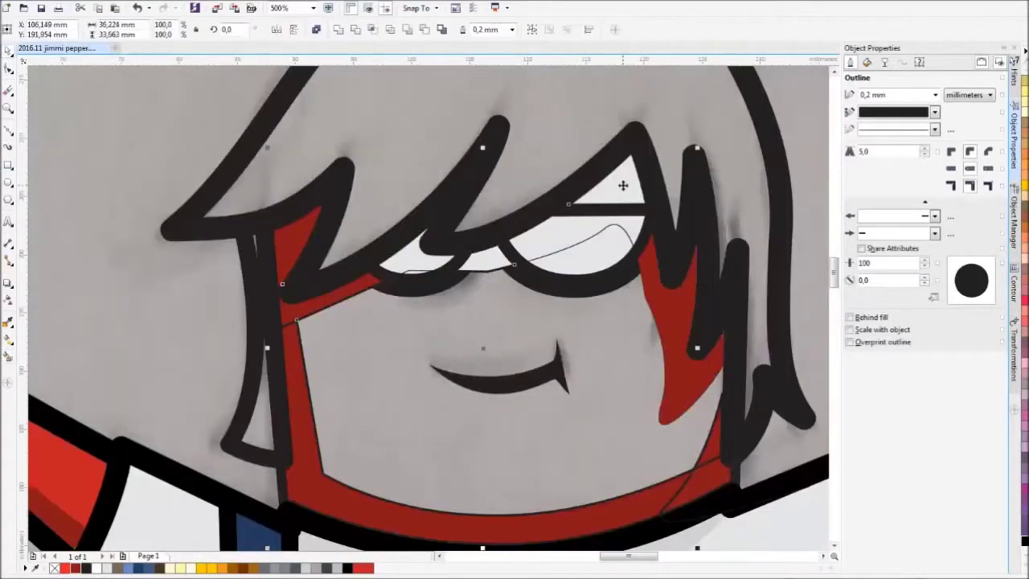
pyautogui.press('F5')
pyautogui.scroll(2, 320, 491)
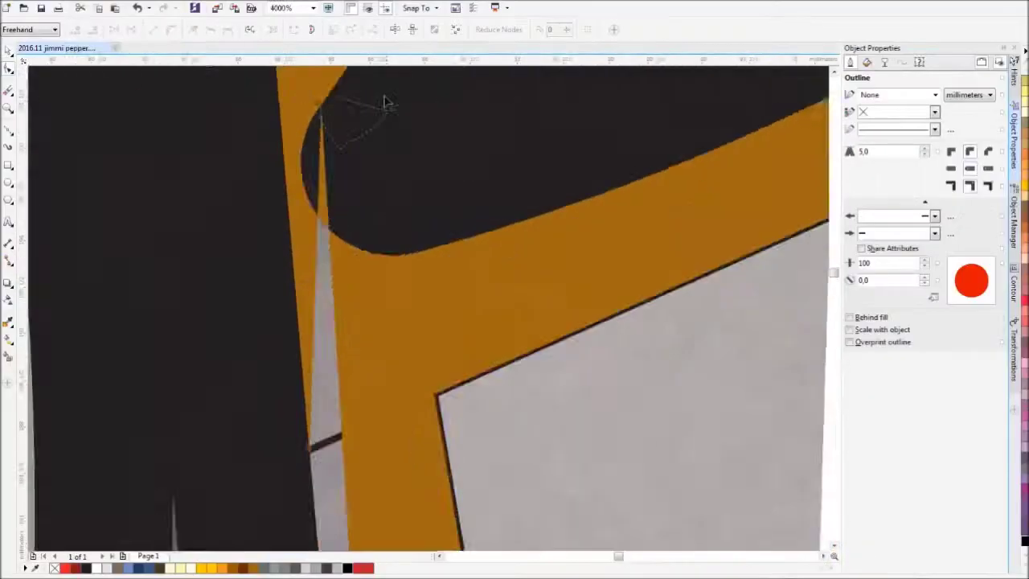
# Zoom out and back in to inspect the whole figure
pyautogui.scroll(-2, 218, 328)
pyautogui.scroll(3, 643, 314)
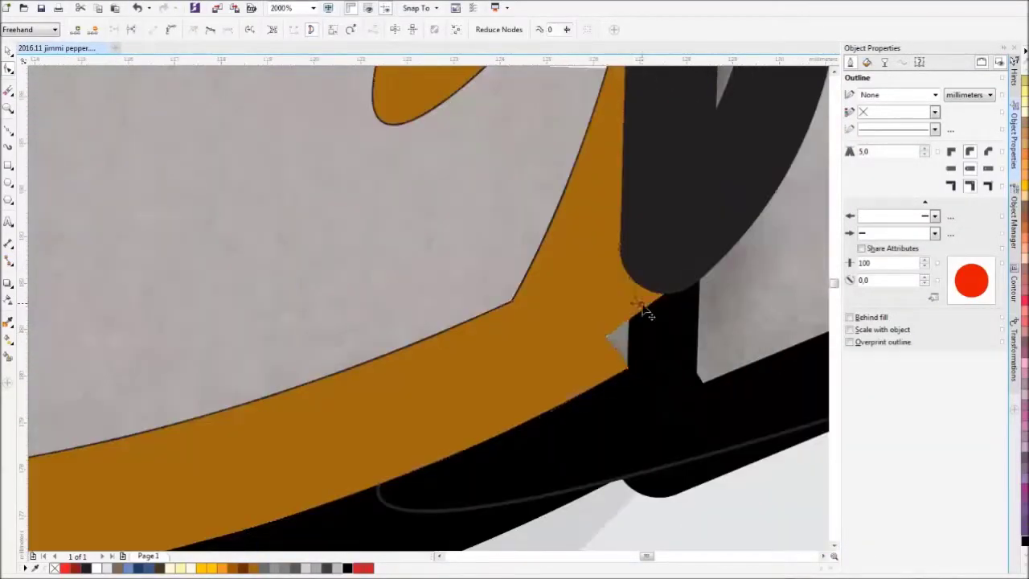
pyautogui.scroll(1, 613, 347)
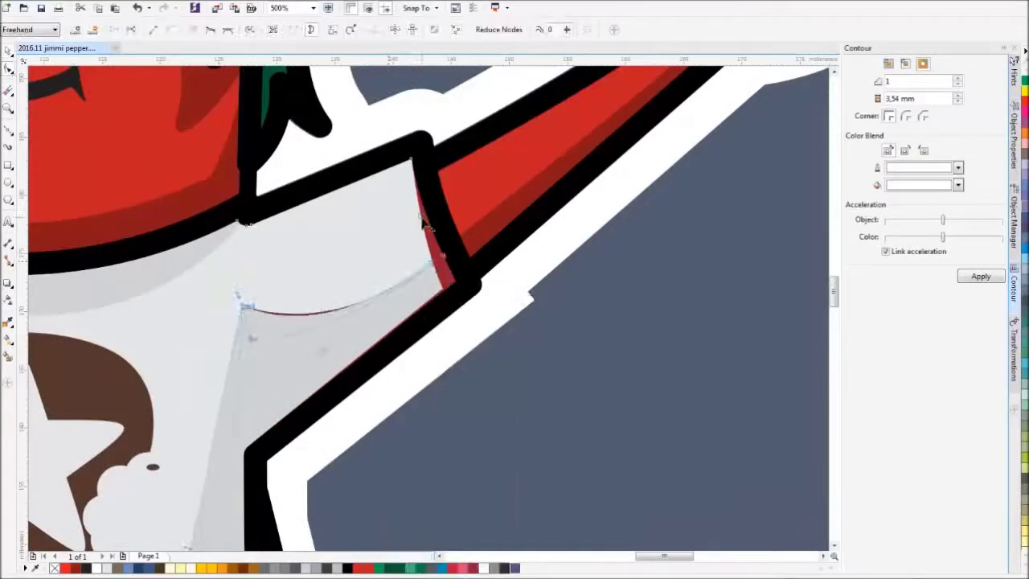
# Zoom in on the shirt corner where the grey fill meets the outline
pyautogui.scroll(2, 424, 225)
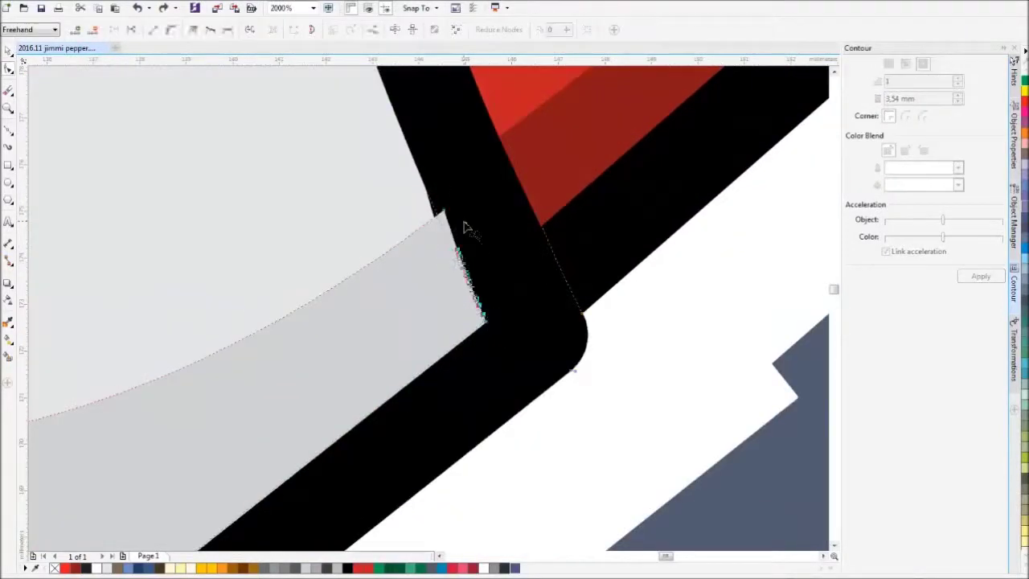